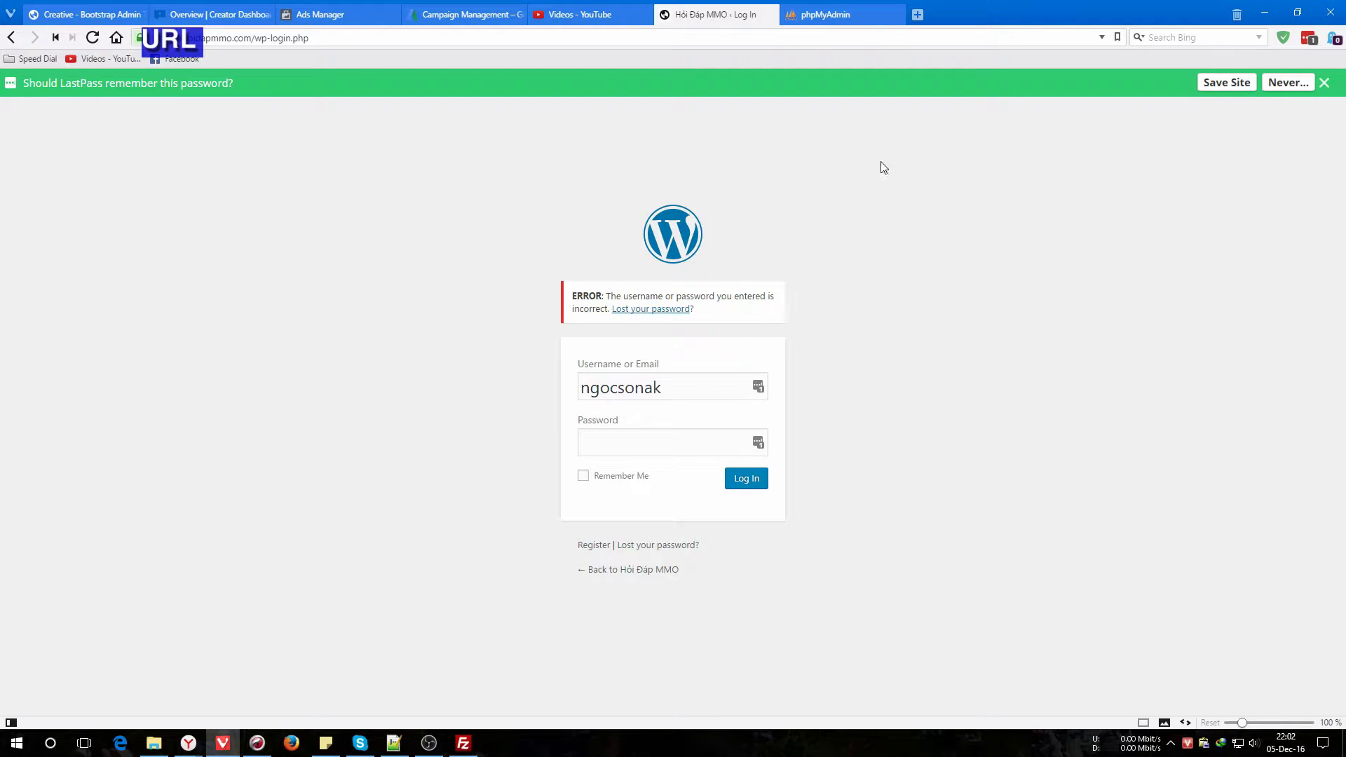
Dismiss the prompt to remember the WordPress password and switch to the phpMyAdmin login page
left_click(1327, 85)
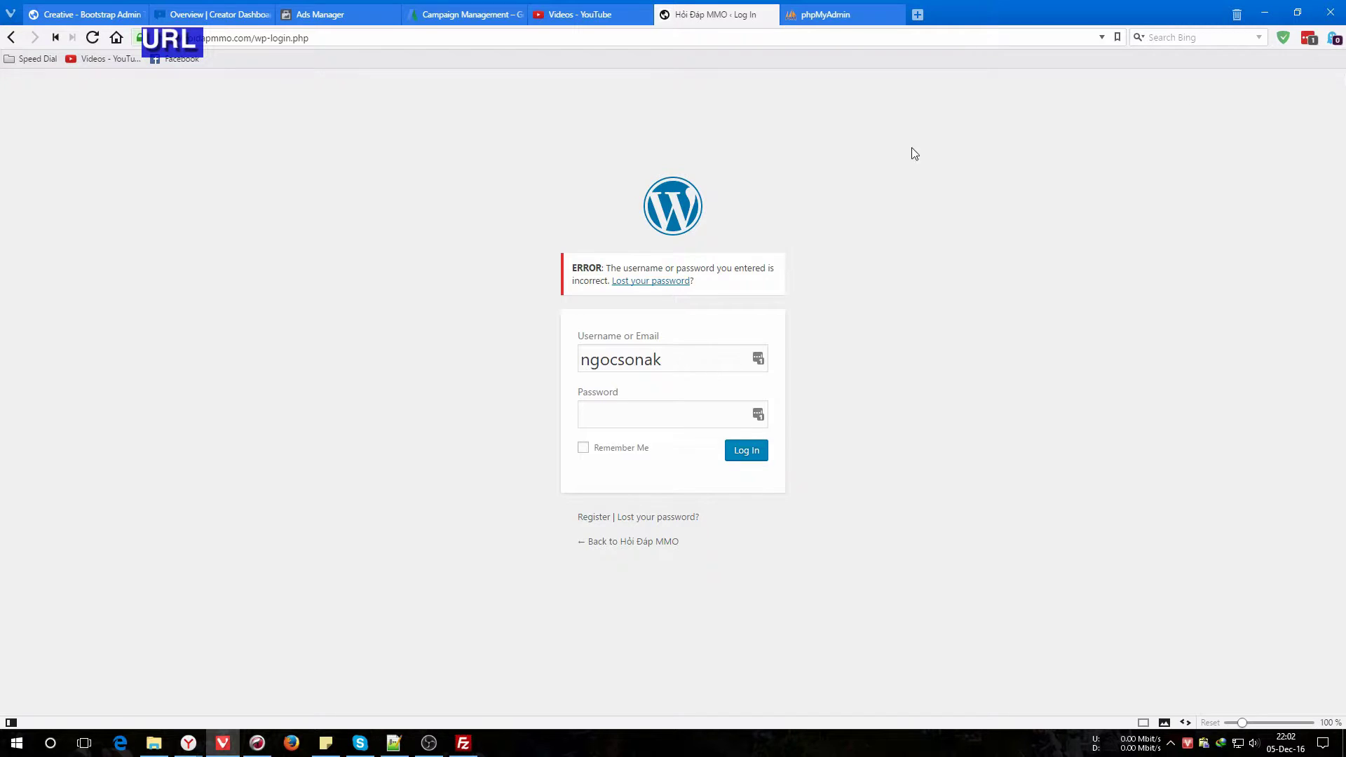
left_click(837, 16)
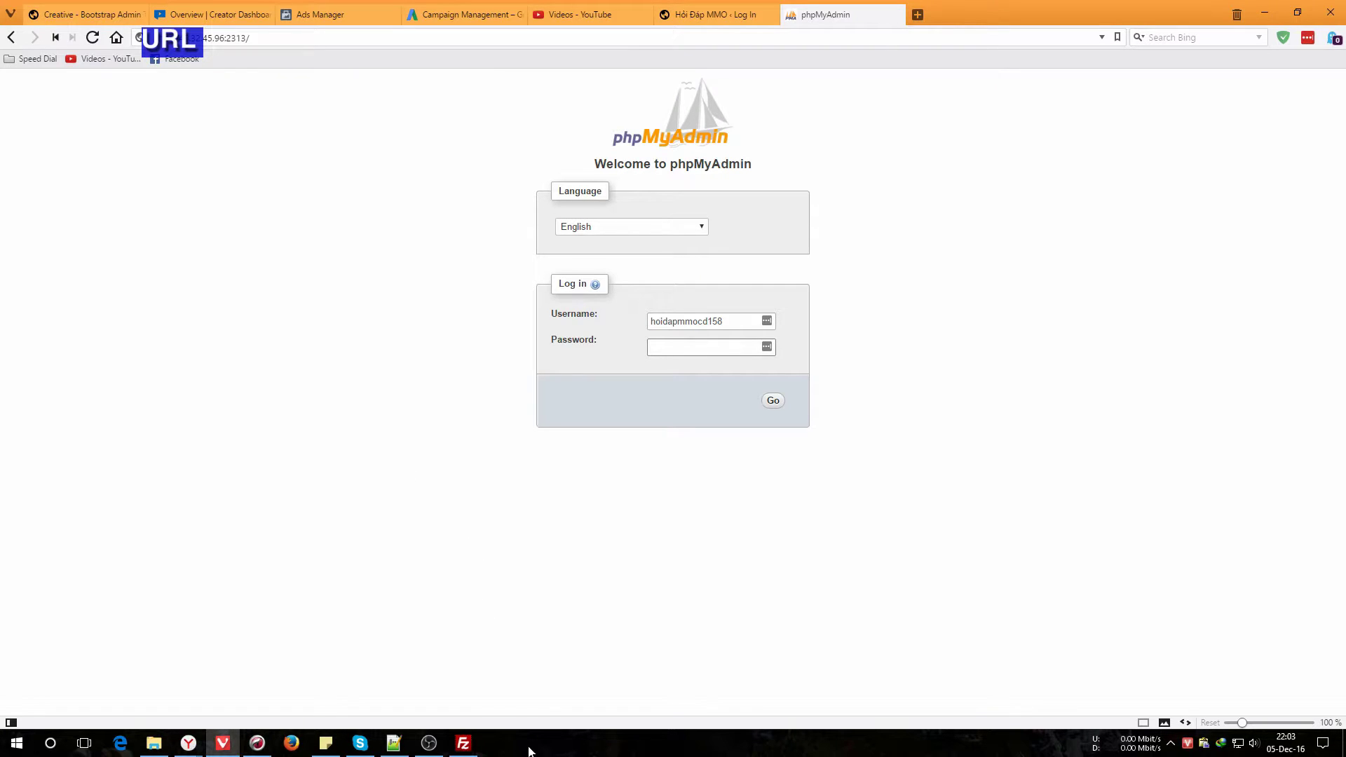
Switch to FileZilla and open wp-config.php from the site's public_html folder for viewing, reopening the existing local copy
left_click(463, 748)
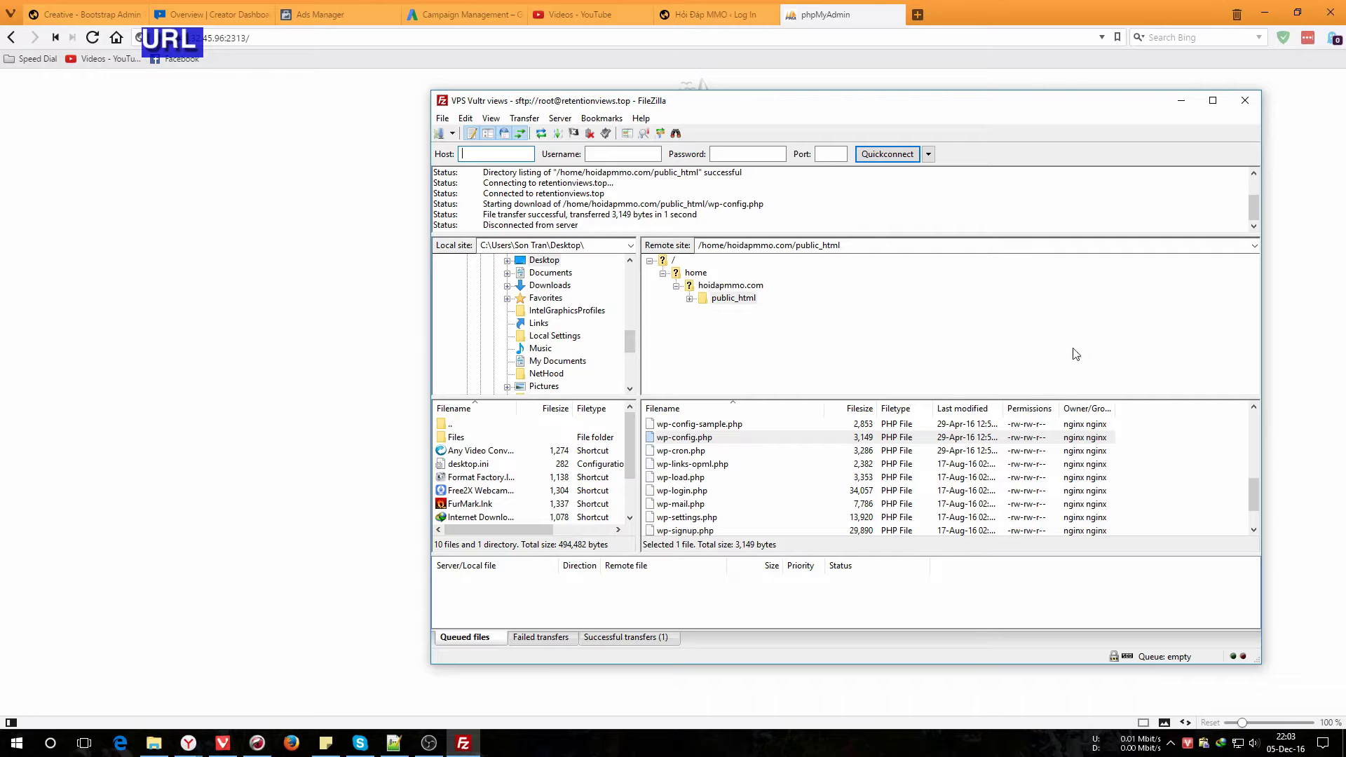
left_click(617, 154)
left_click(747, 154)
left_click(830, 153)
right_click(715, 439)
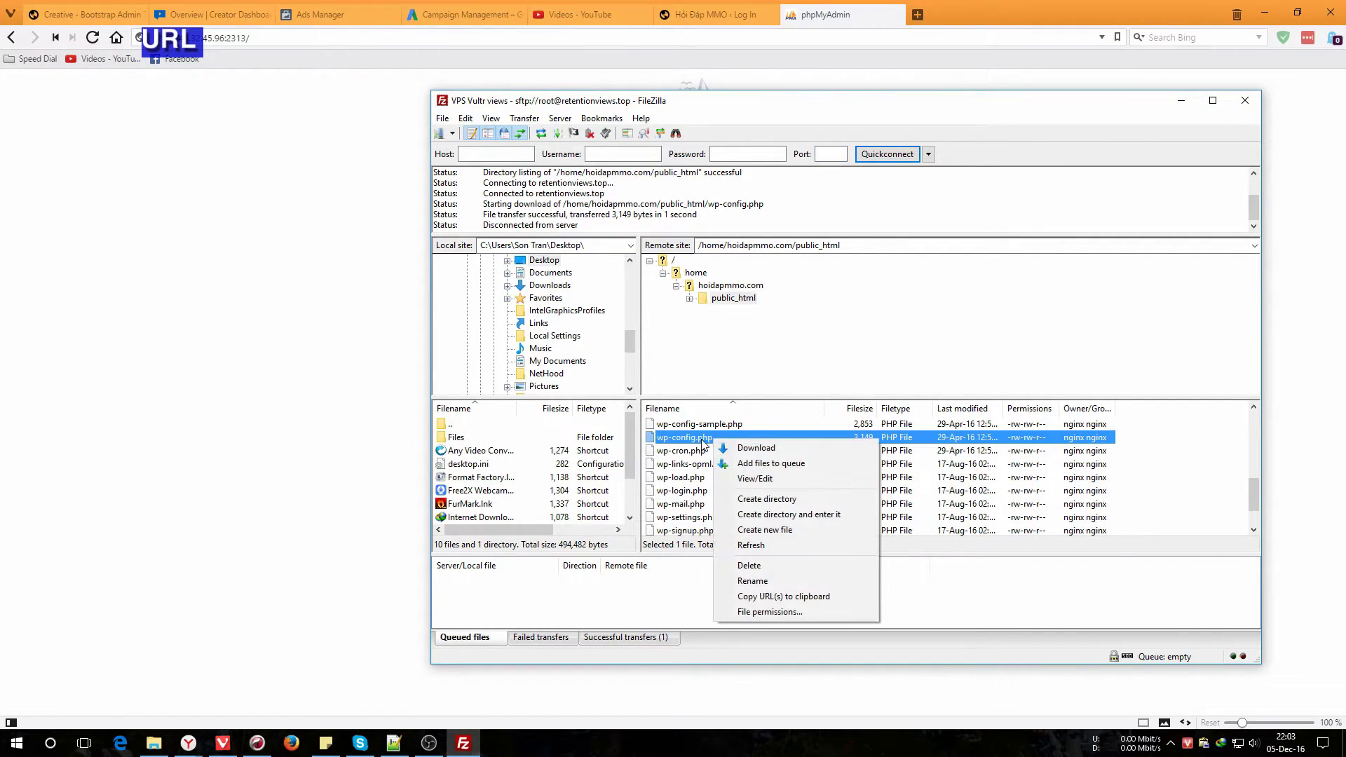
left_click(735, 482)
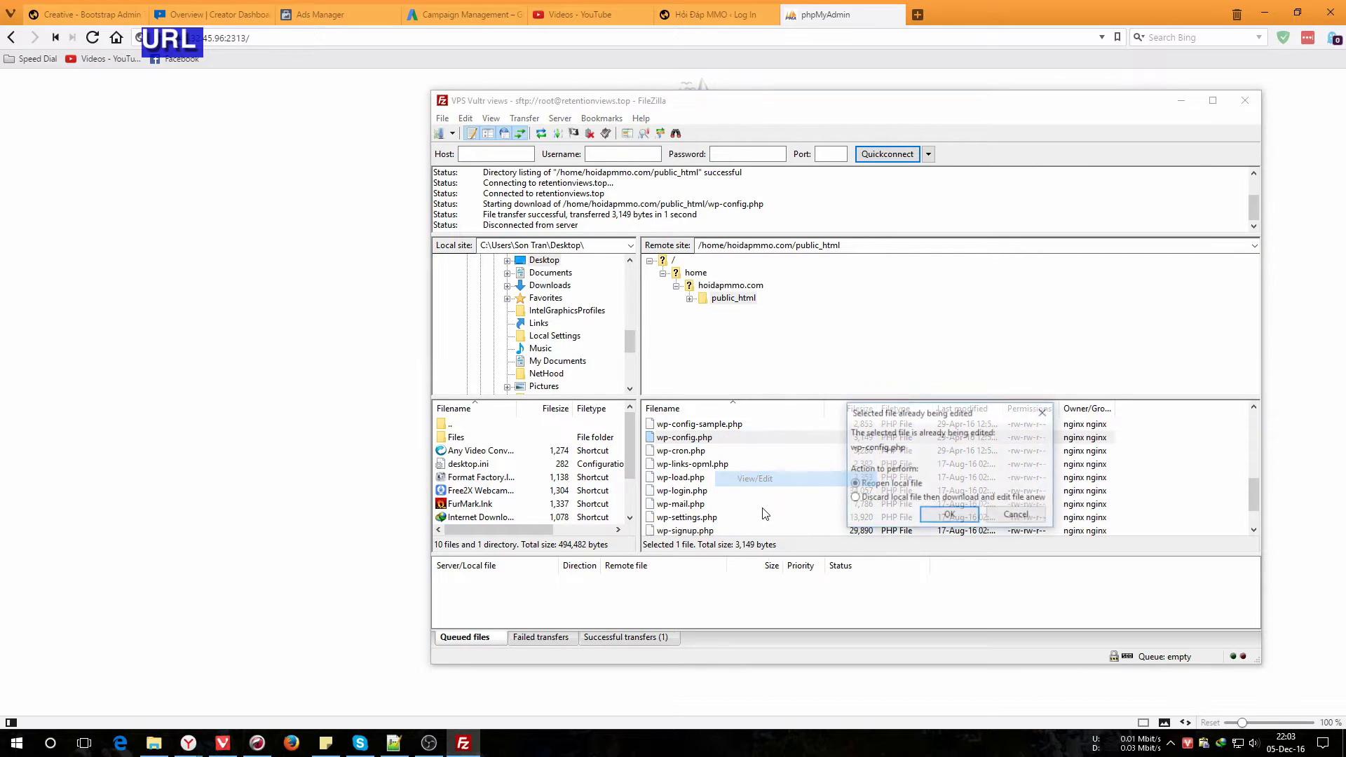
left_click(949, 516)
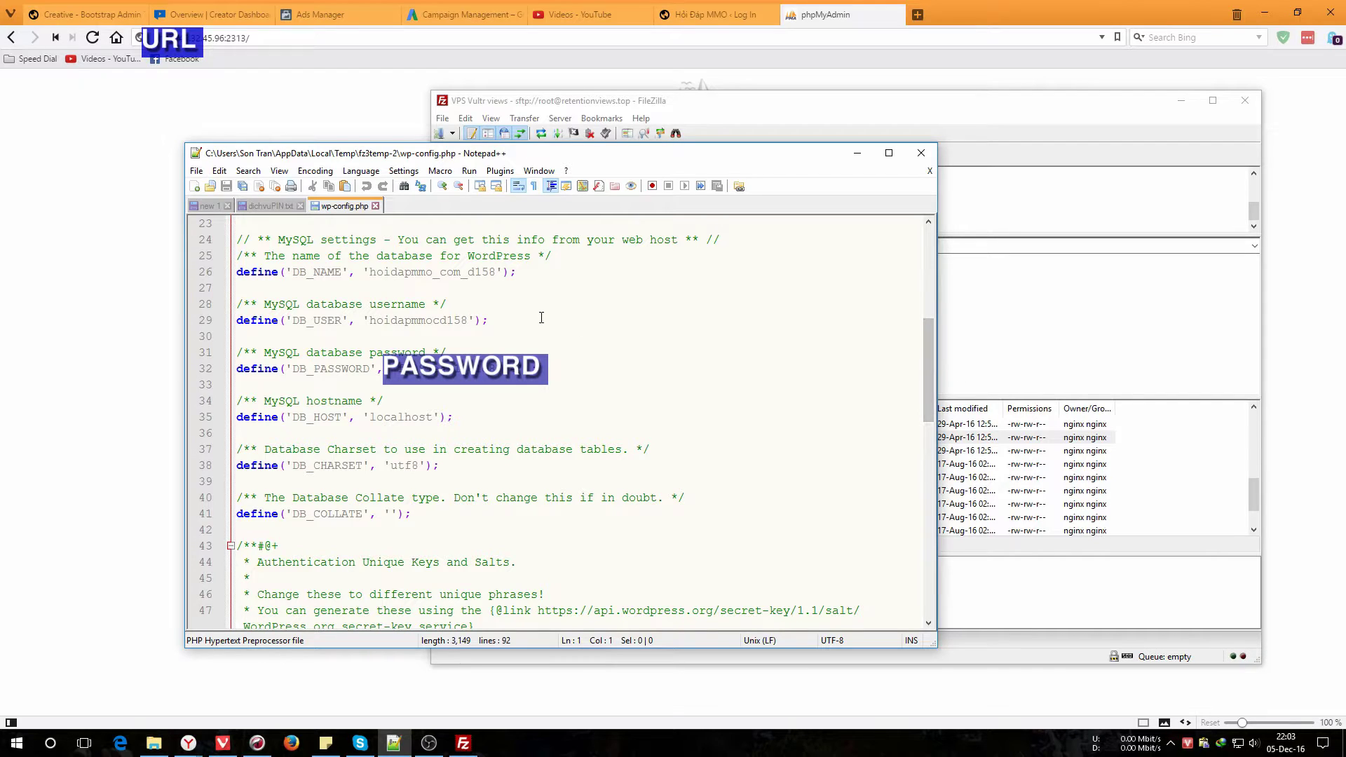
Copy the DB_USER value from wp-config.php into the username field of the phpMyAdmin login form
left_click_drag(373, 324, 462, 326)
right_click(462, 326)
left_click(484, 349)
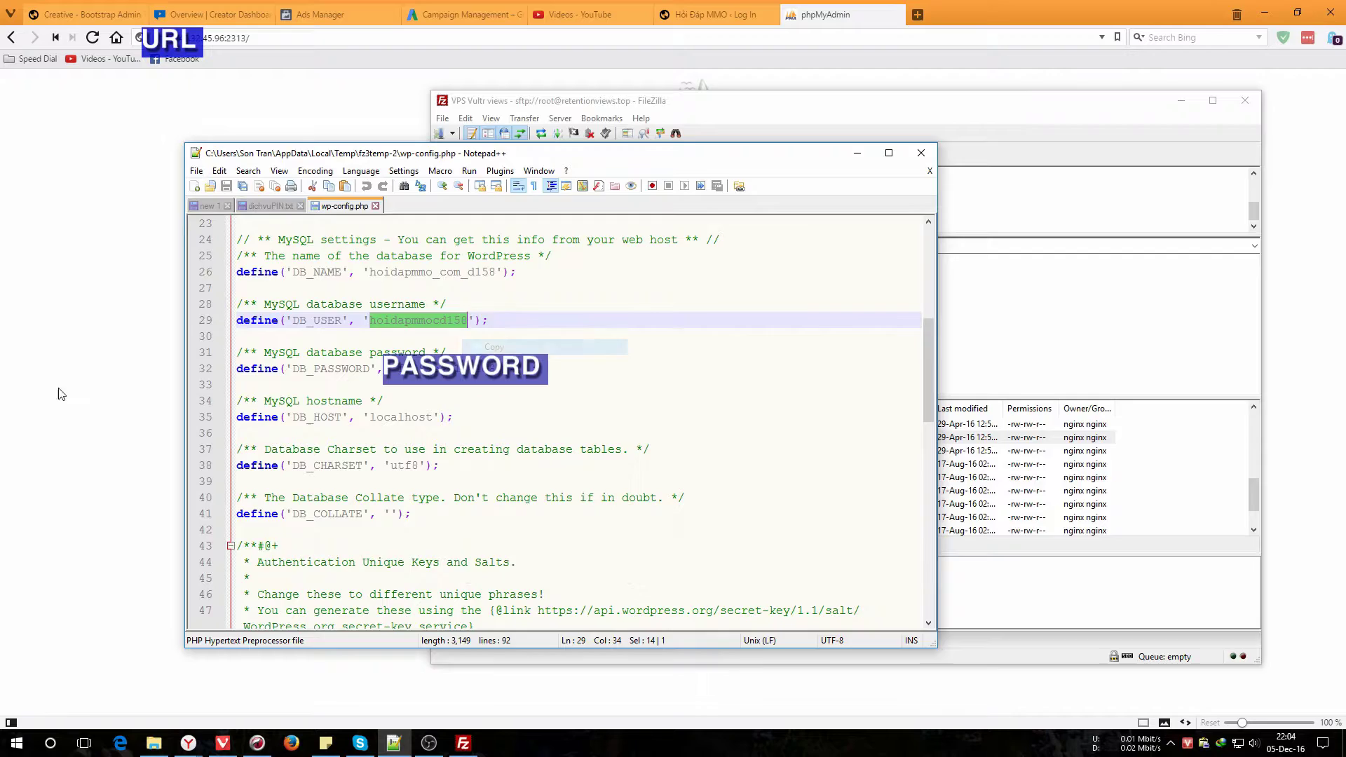
left_click(49, 391)
left_click(712, 321)
left_click_drag(724, 321, 637, 330)
right_click(681, 325)
left_click(723, 426)
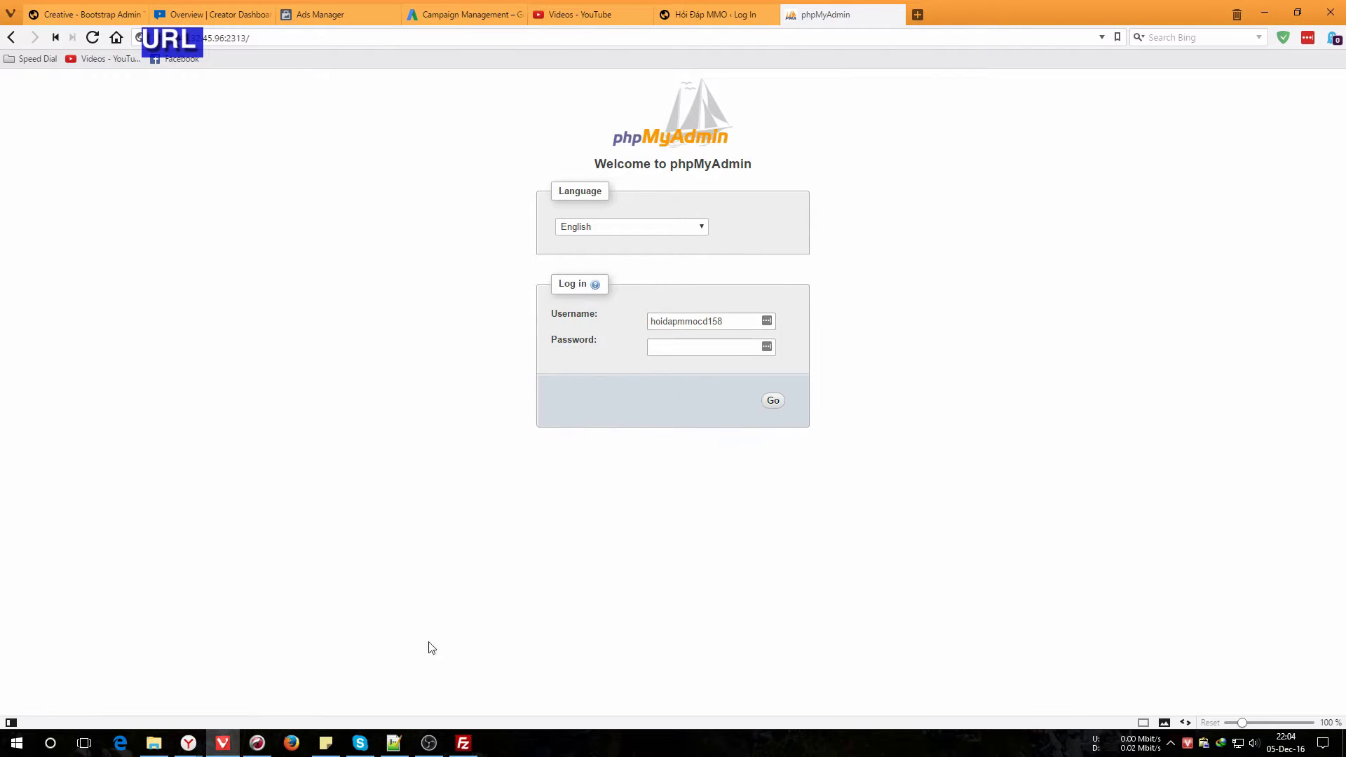
Copy the database password from wp-config.php into phpMyAdmin's password field and log in
left_click(393, 743)
left_click_drag(399, 372, 518, 373)
right_click(570, 371)
left_click(596, 397)
key("alt+Tab")
left_click(706, 345)
right_click(706, 346)
left_click(757, 429)
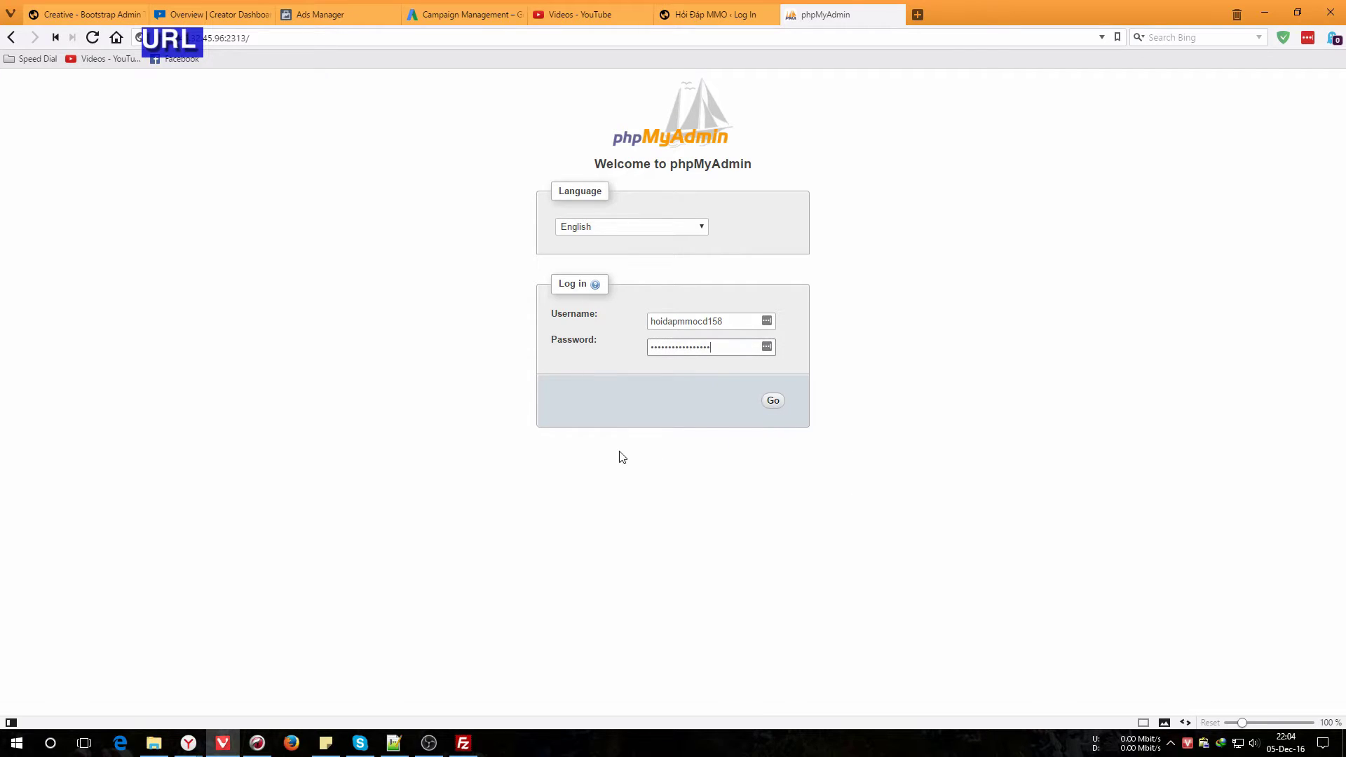
left_click(765, 408)
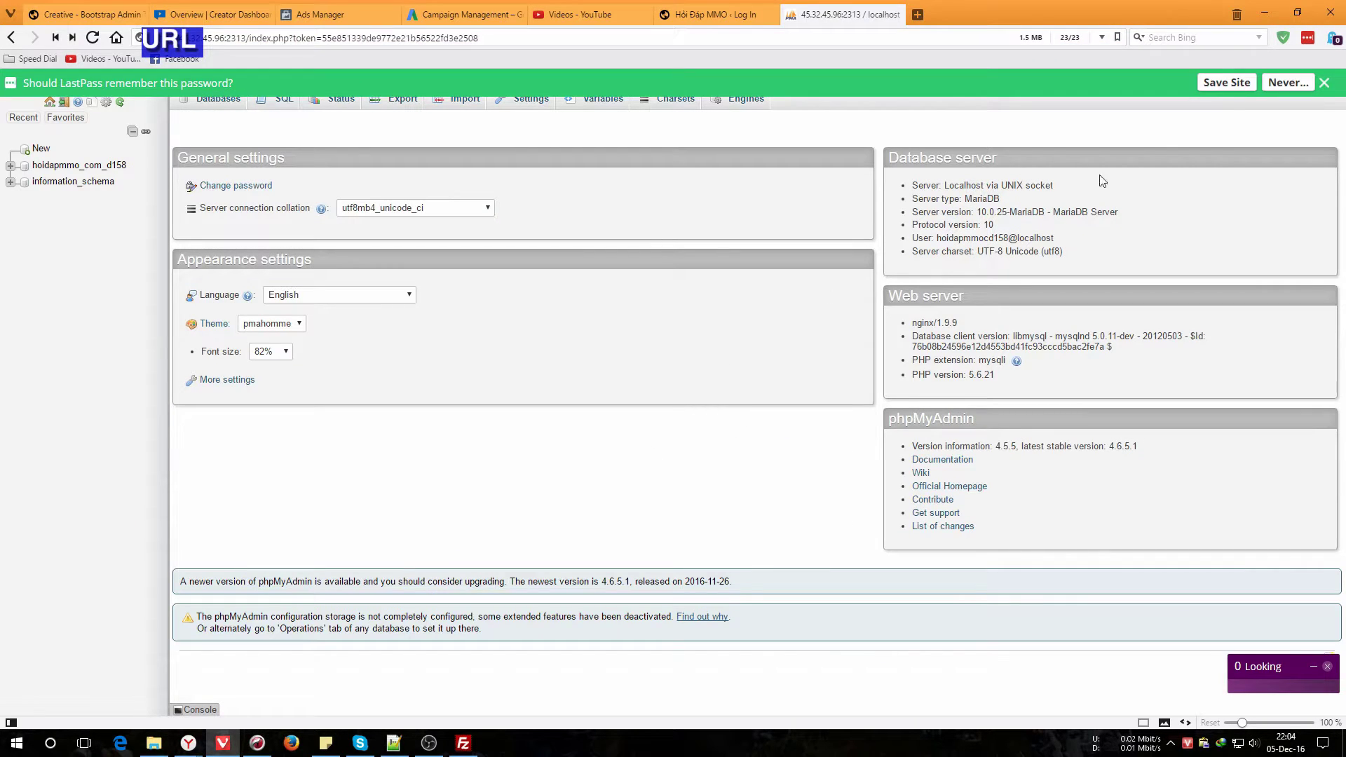
Dismiss the password-saving prompt, open the hoidapmmo_com_d158 database and check its name against DB_NAME in wp-config.php
left_click(1322, 83)
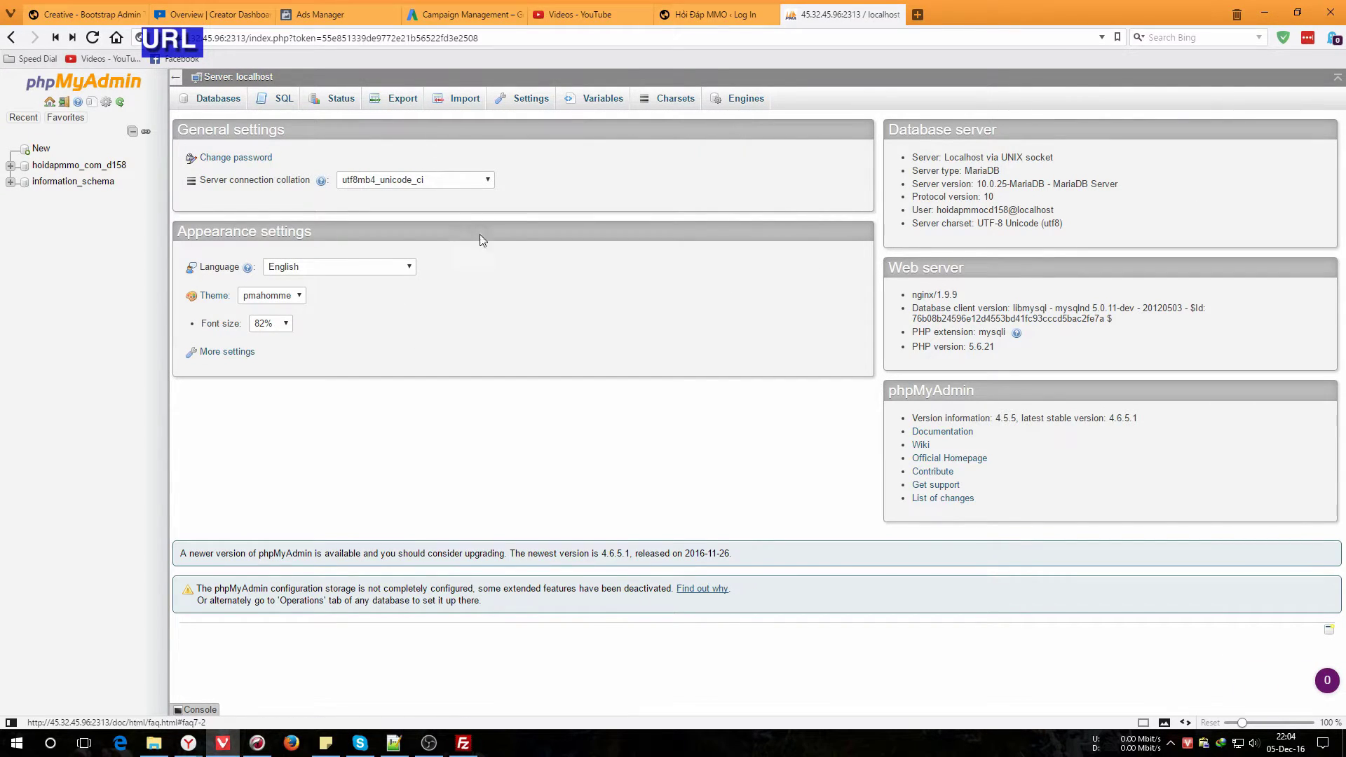
left_click(72, 166)
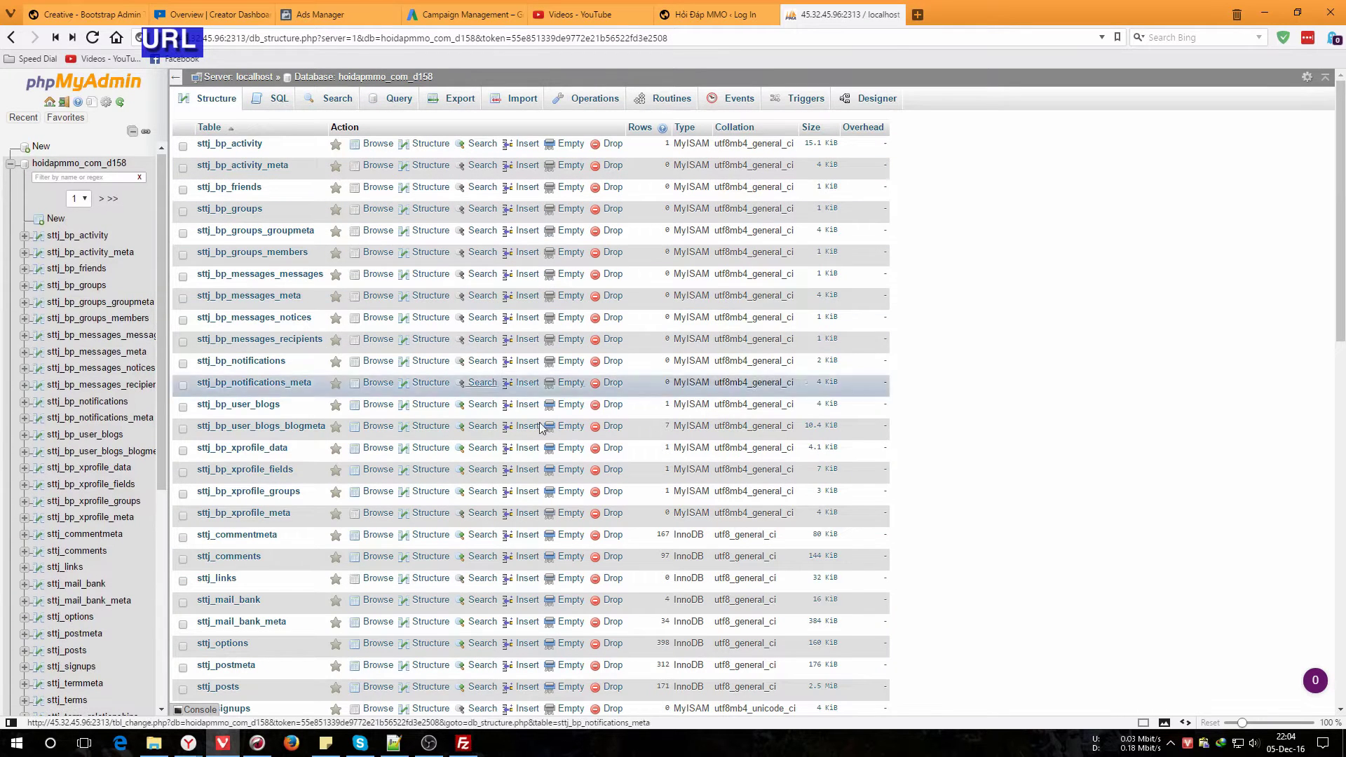
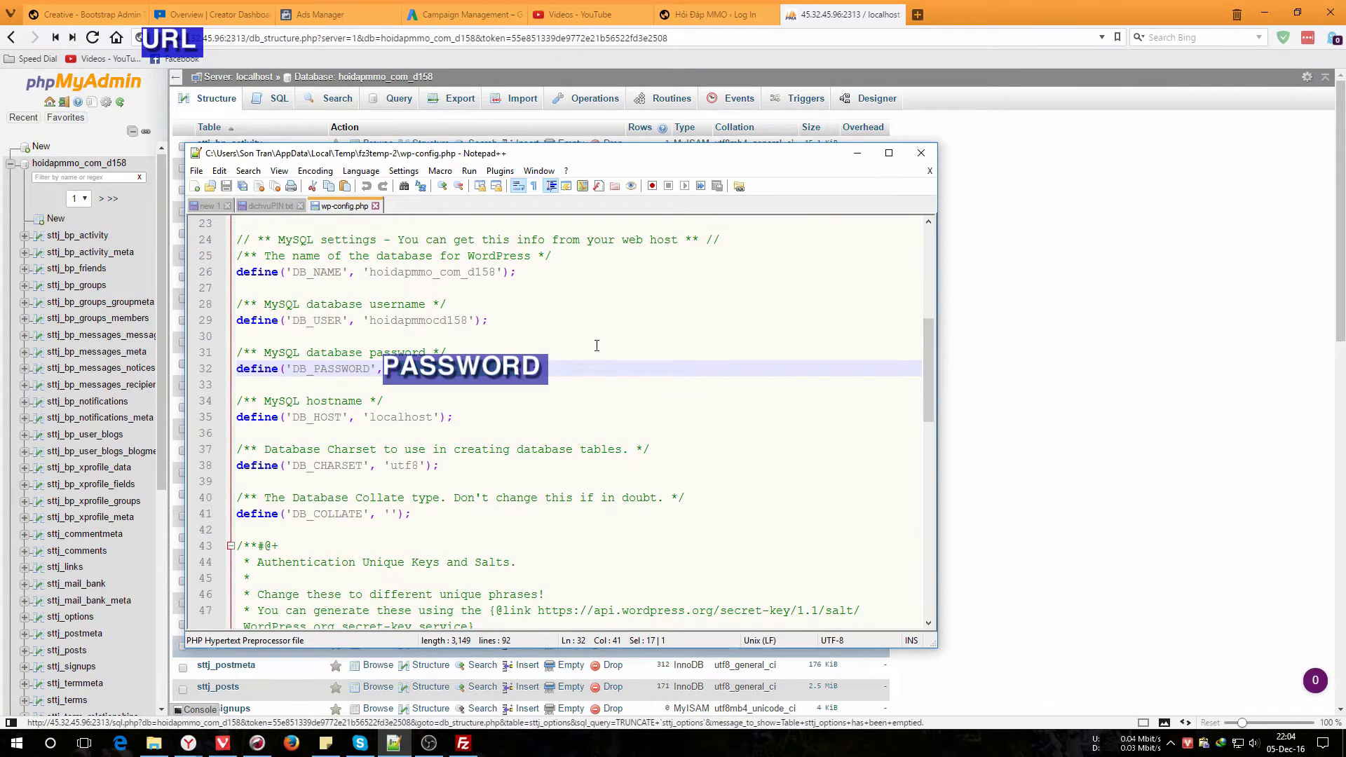
left_click_drag(293, 272, 499, 275)
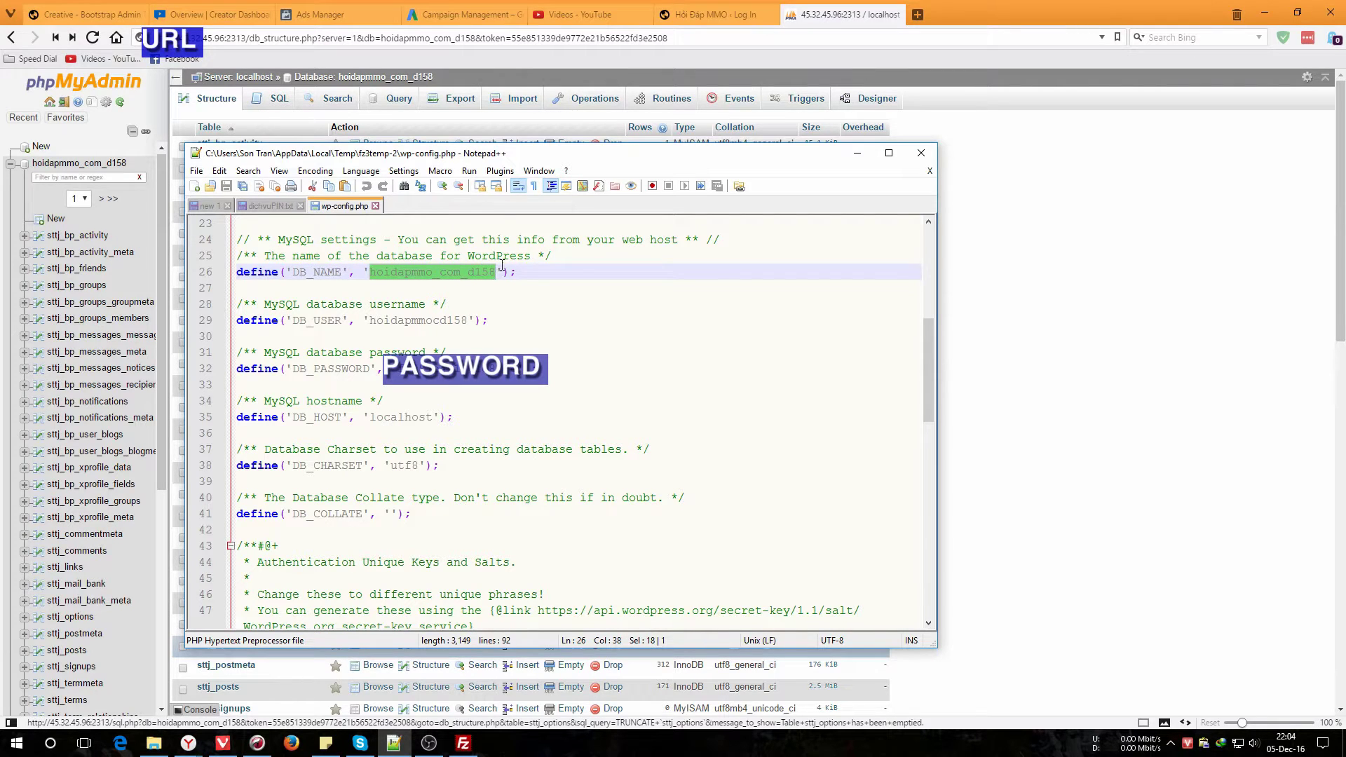
left_click(84, 164)
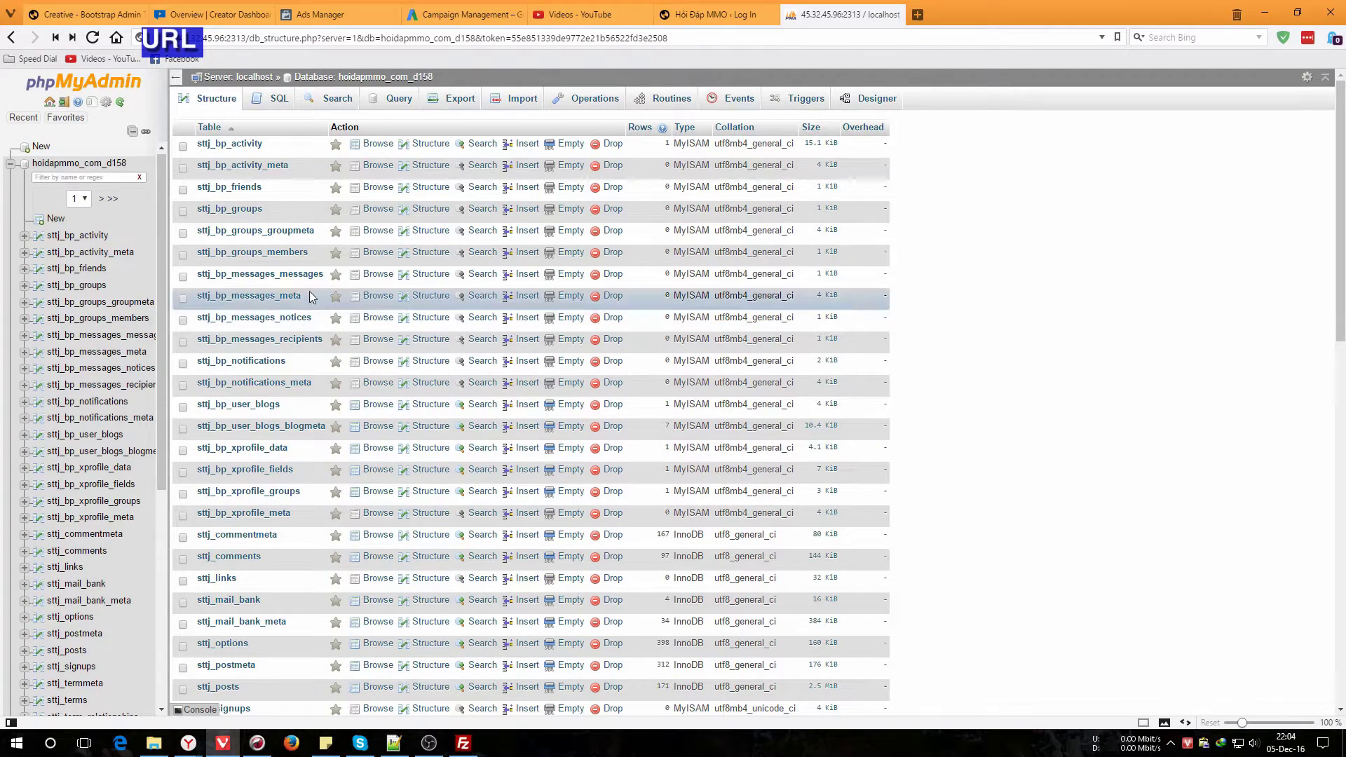
Locate the sttj_users table in the database structure and browse its rows
scroll(308, 302, "down", 4)
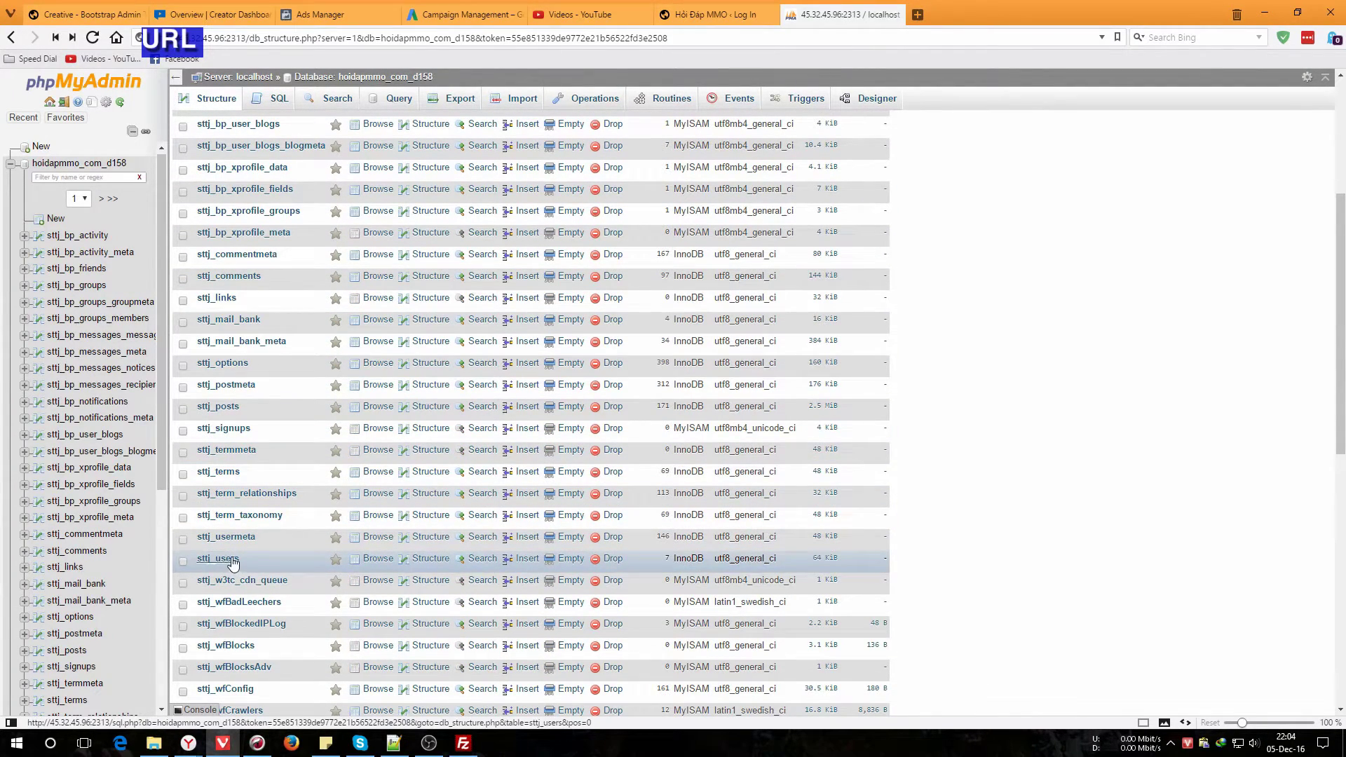
mouse_move(216, 559)
left_mouse_down()
mouse_move(245, 561)
mouse_move(212, 567)
left_mouse_up()
left_click(260, 560)
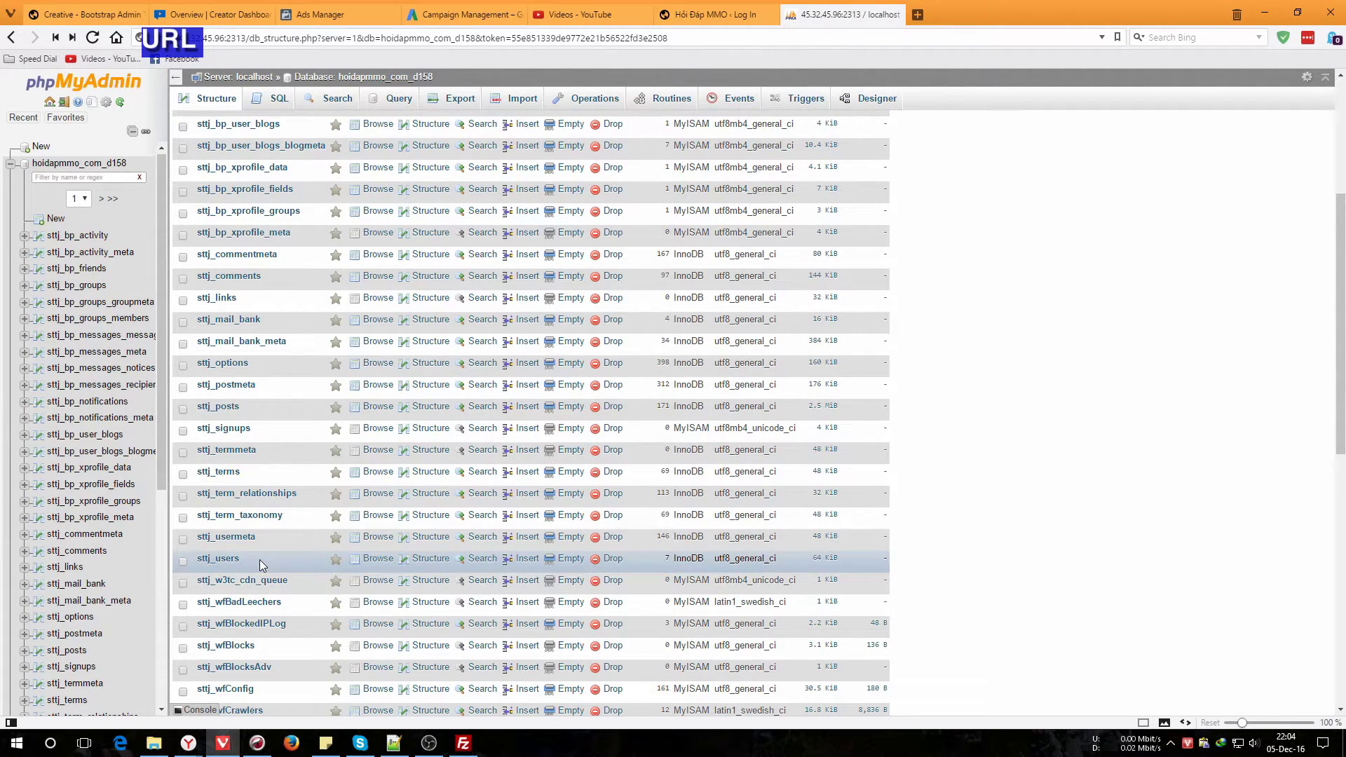
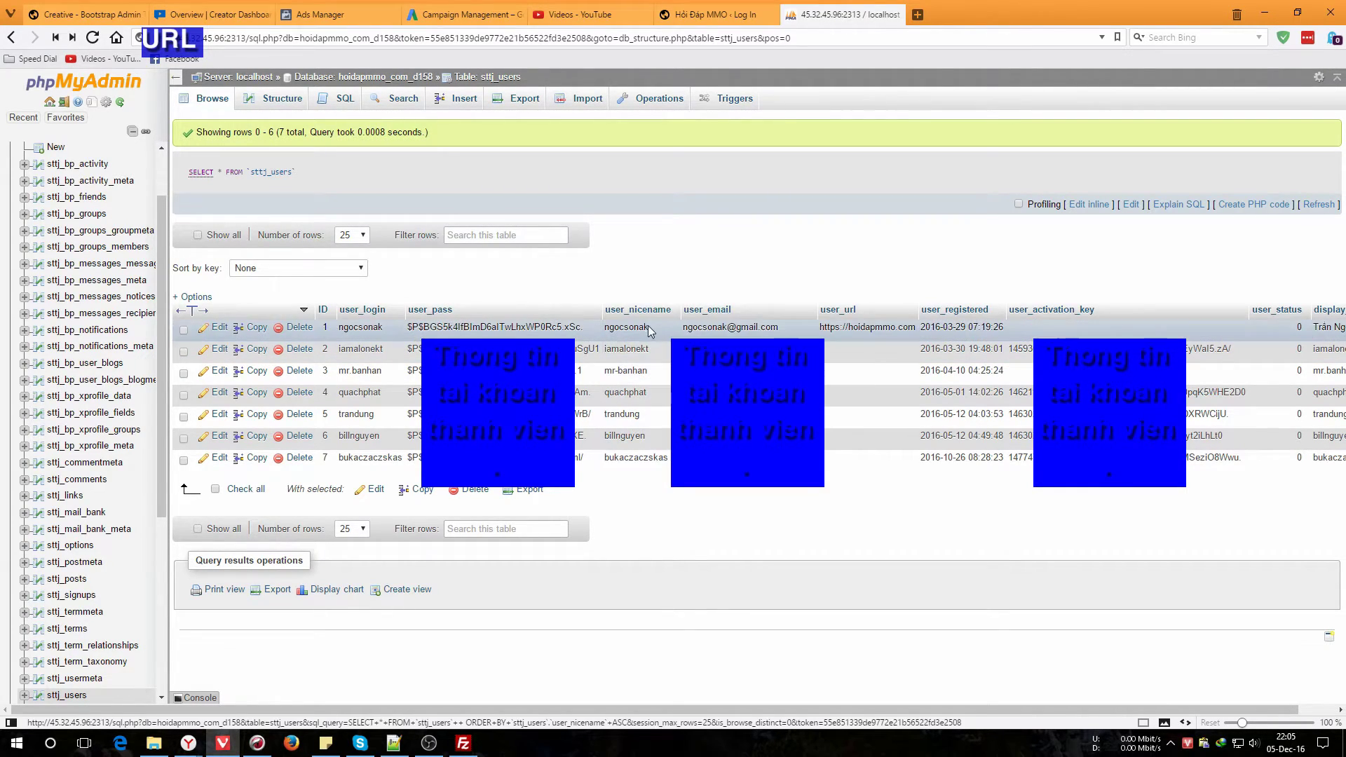
Identify the administrator account by its nicename and open its row (ID 1) for editing
mouse_move(650, 328)
left_mouse_down()
mouse_move(605, 329)
mouse_move(650, 330)
mouse_move(658, 312)
left_mouse_up()
left_click(623, 329)
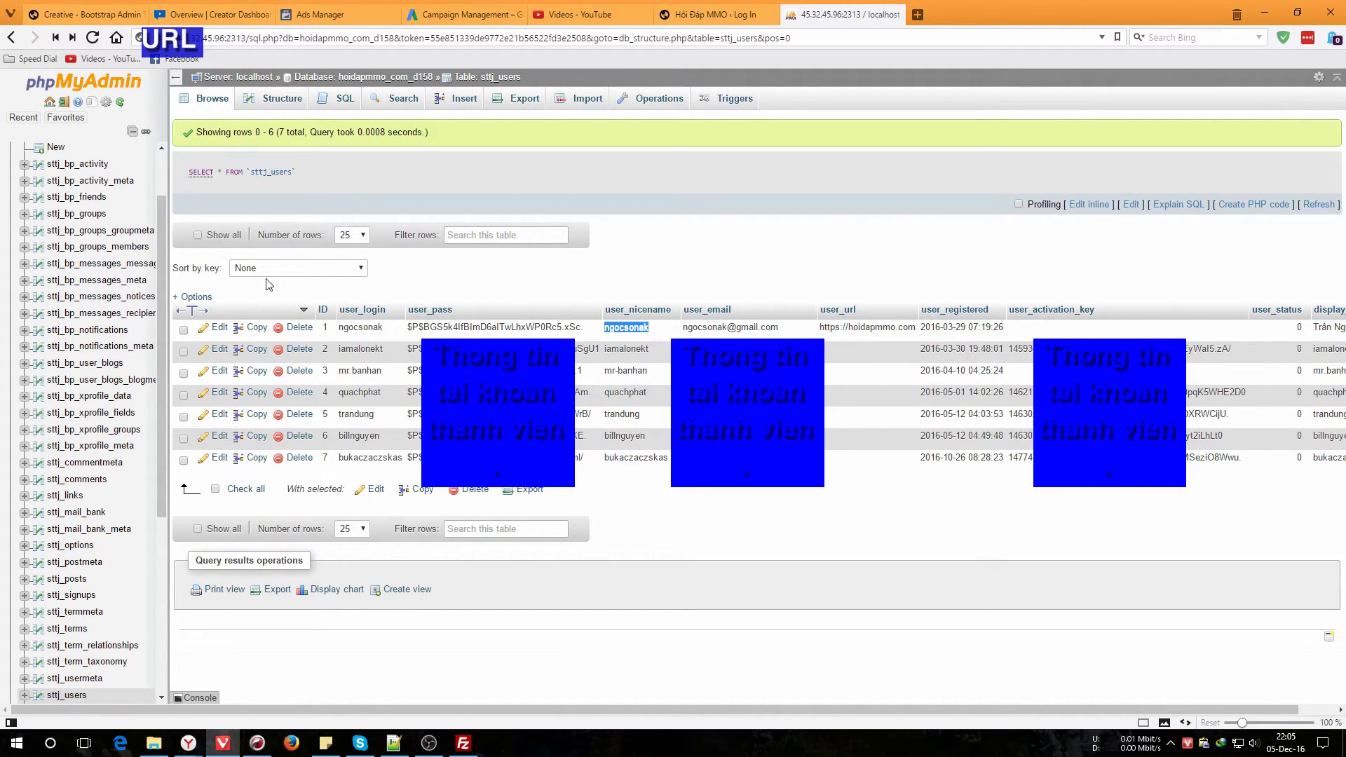
left_click(215, 329)
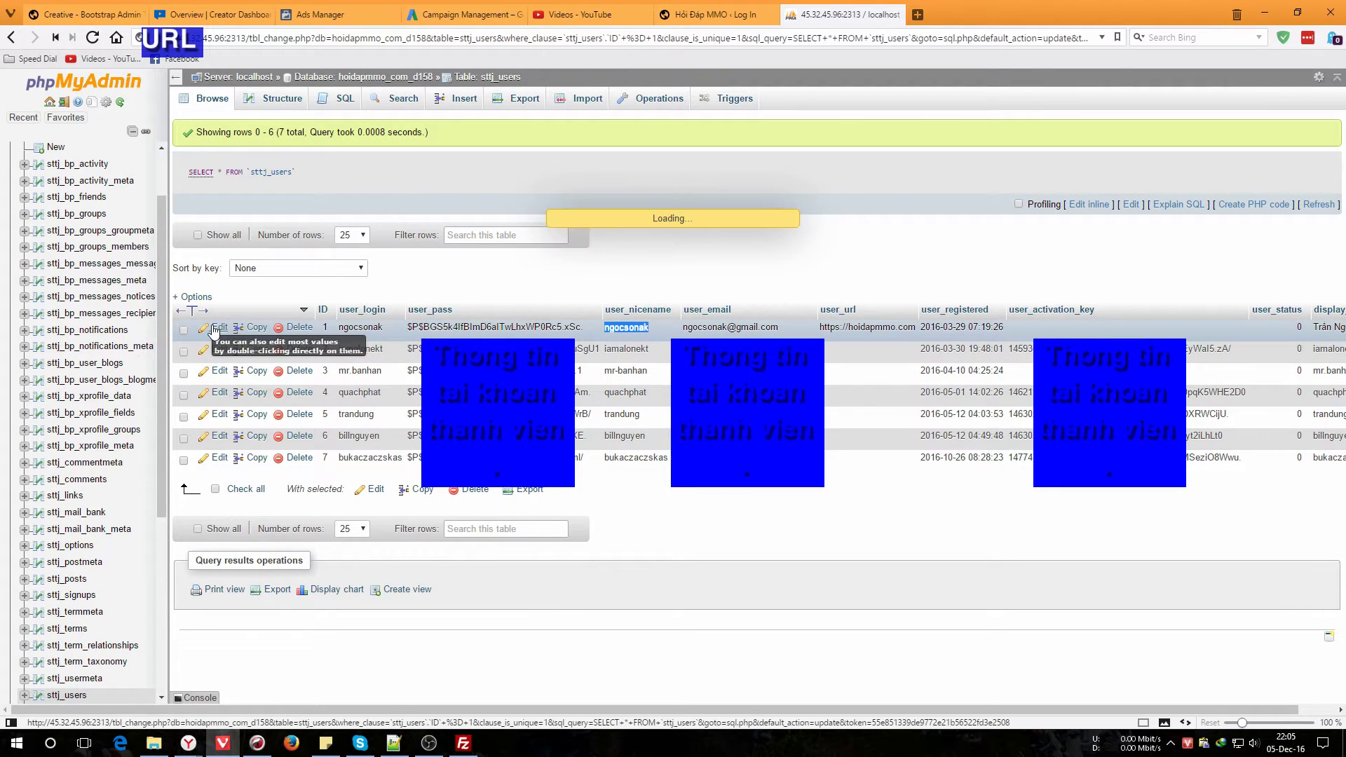
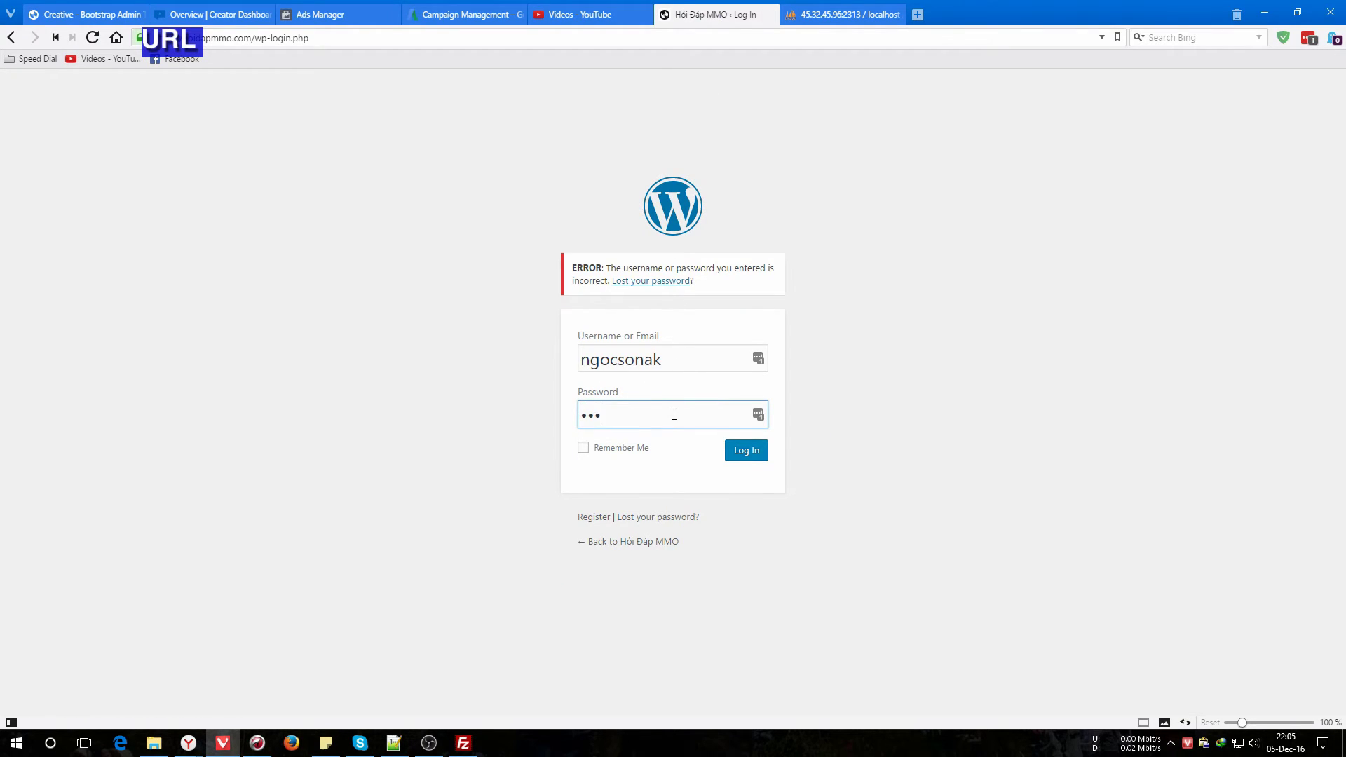
Enter the account password on the WordPress login page, log in to the dashboard and dismiss the browser's save-password prompt
left_click(253, 33)
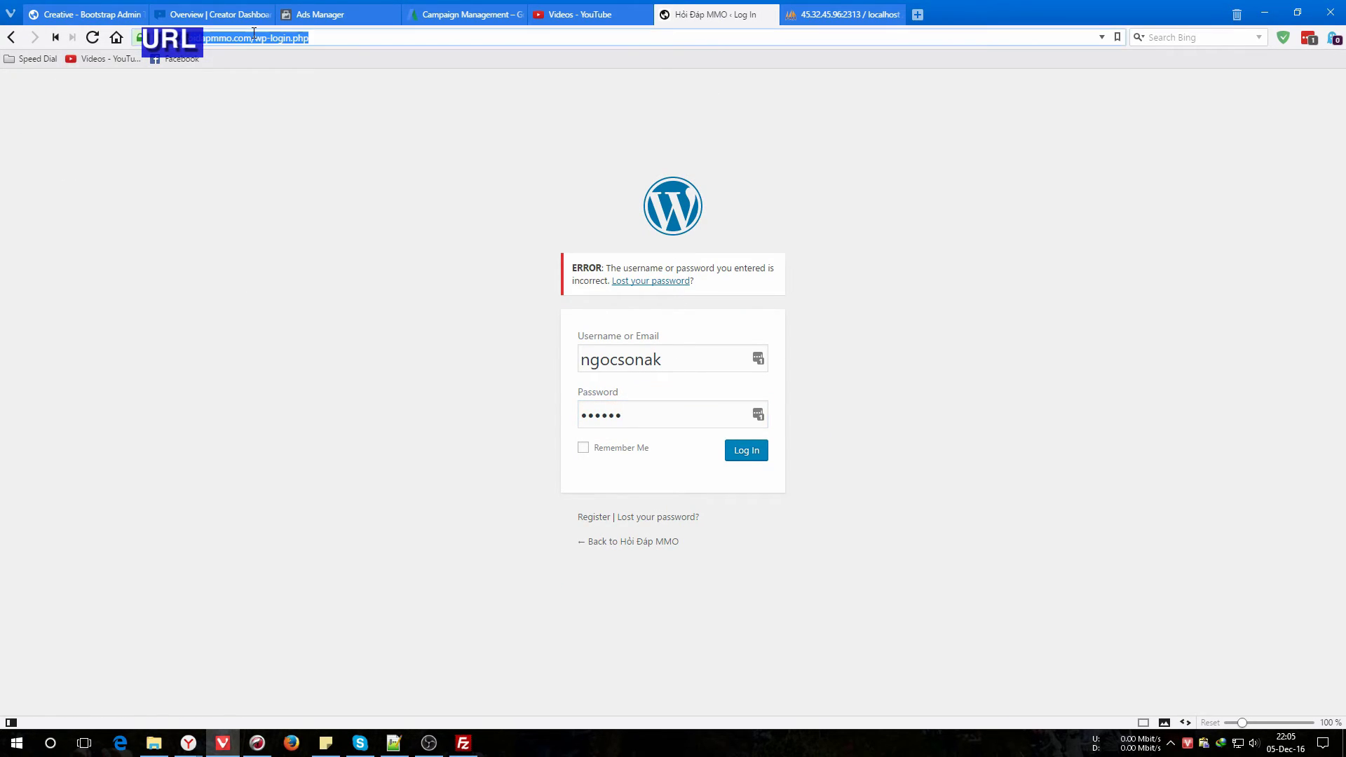
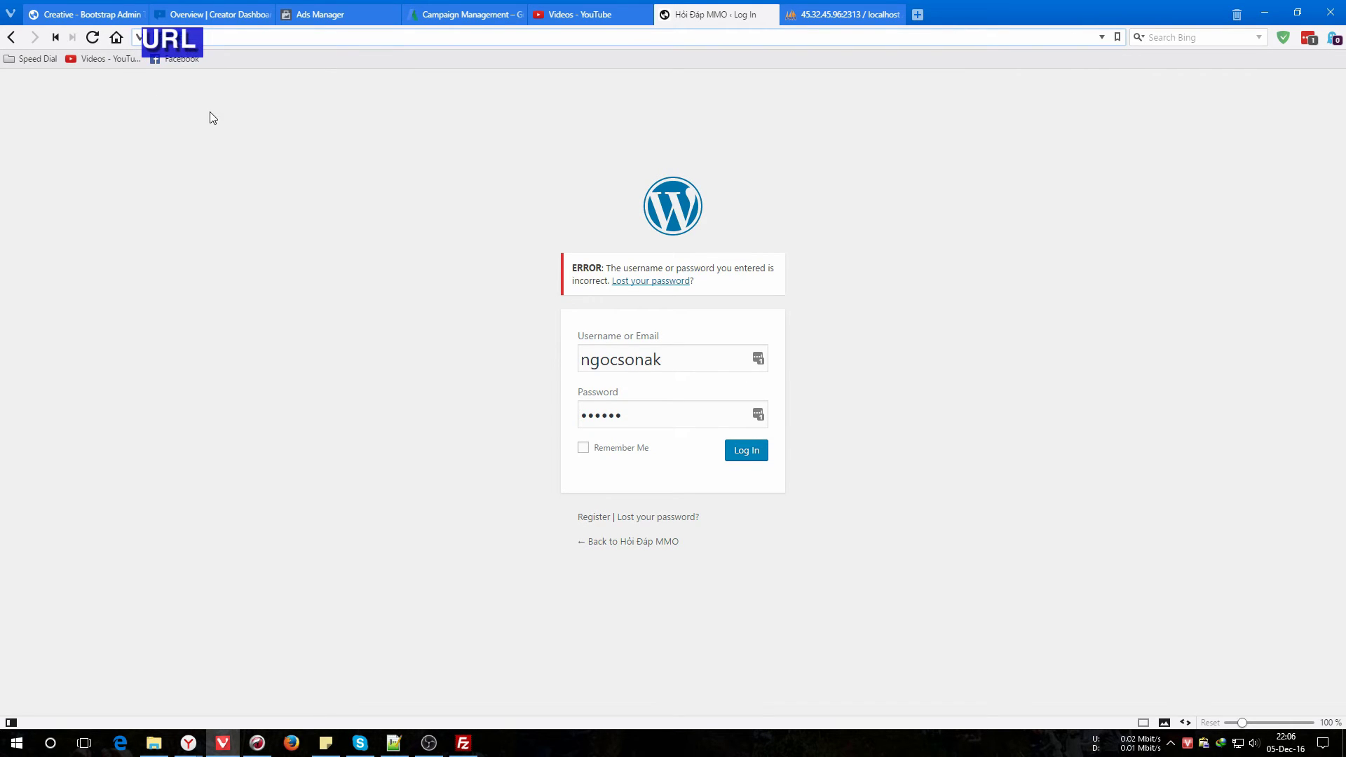
left_click_drag(626, 415, 535, 419)
right_click(589, 413)
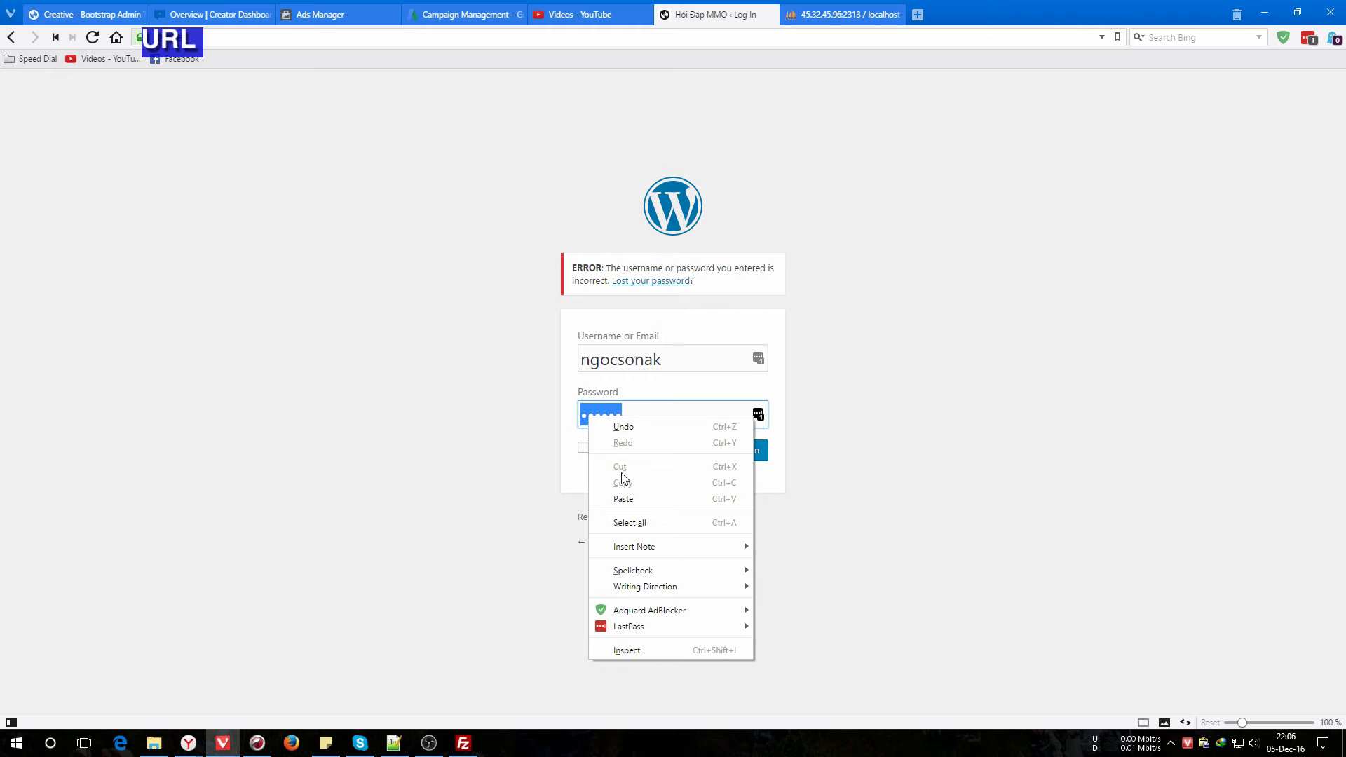
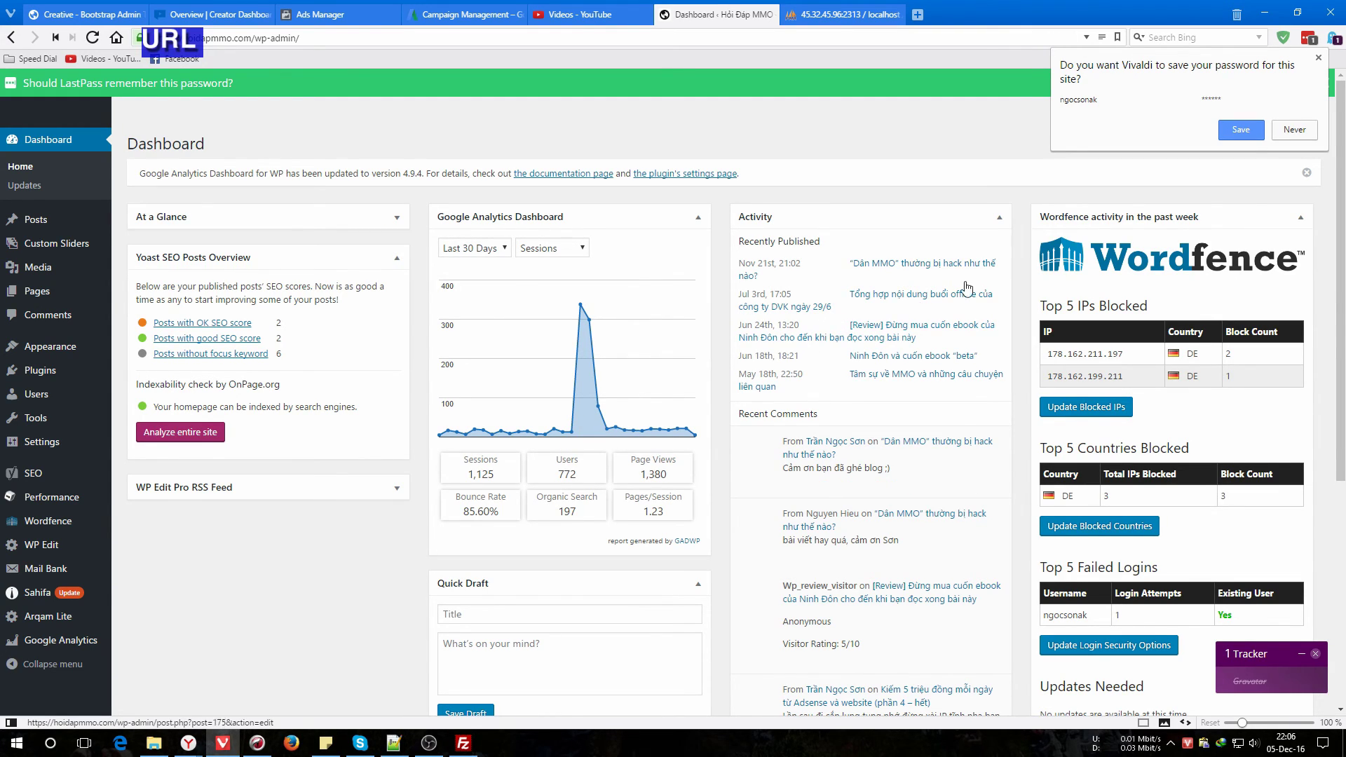
left_click(1319, 58)
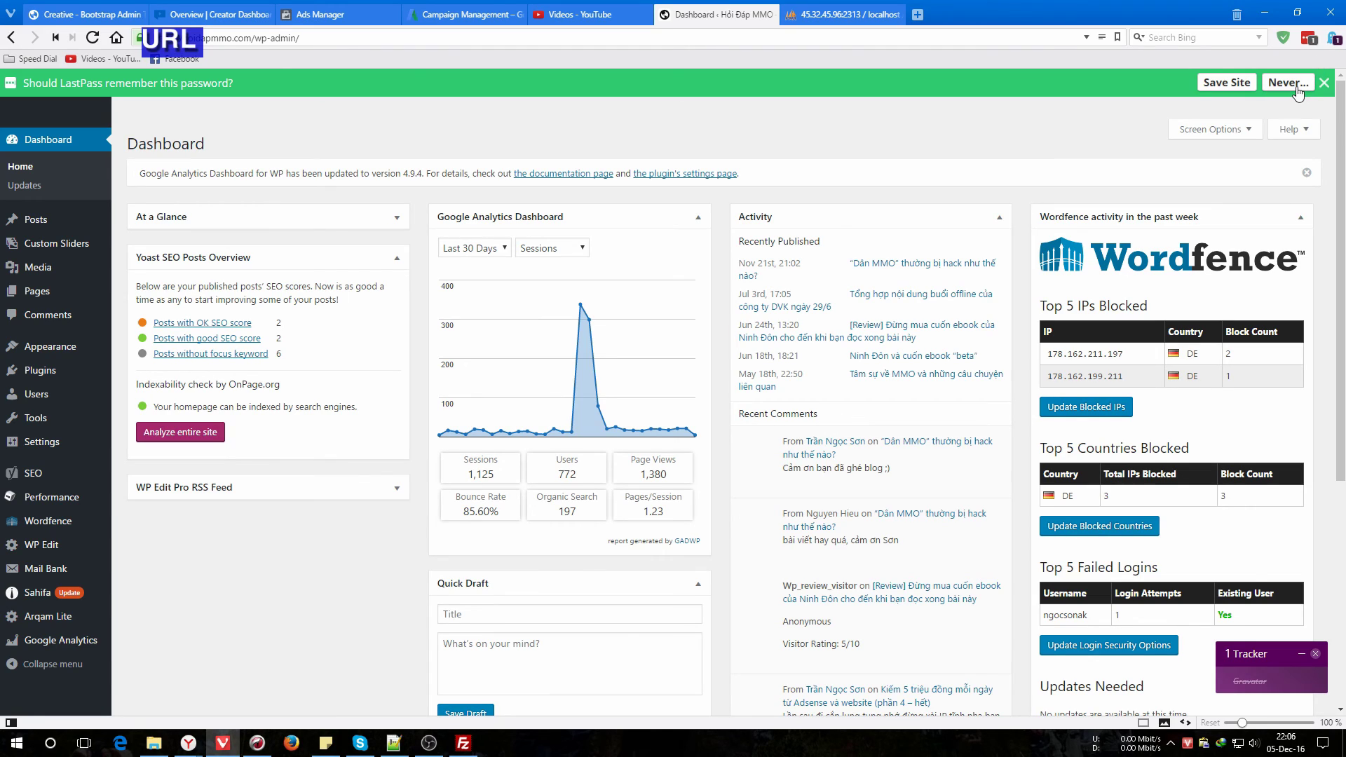